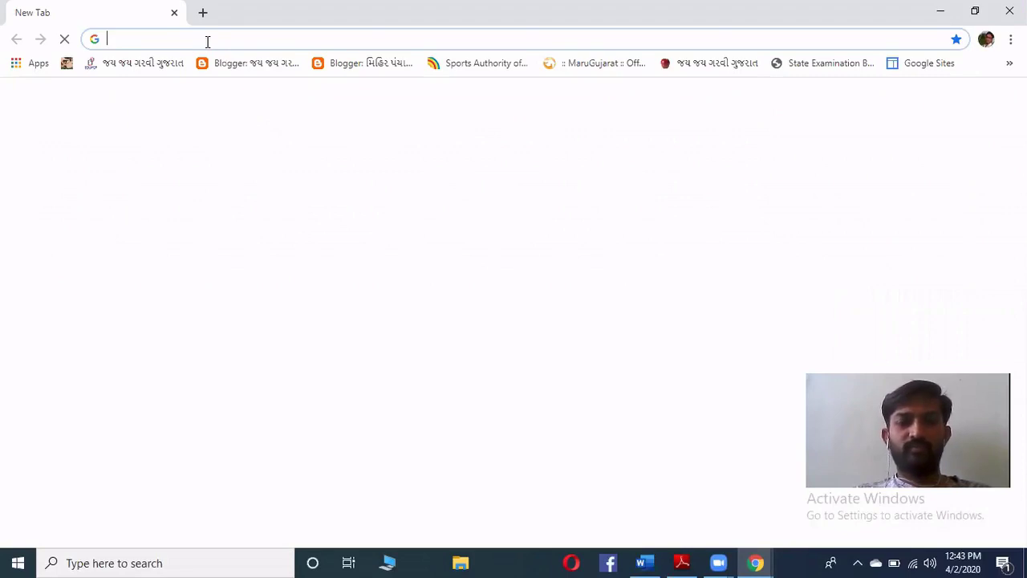
# Open the h5p.org website and log in to the account
pyautogui.write('H5')
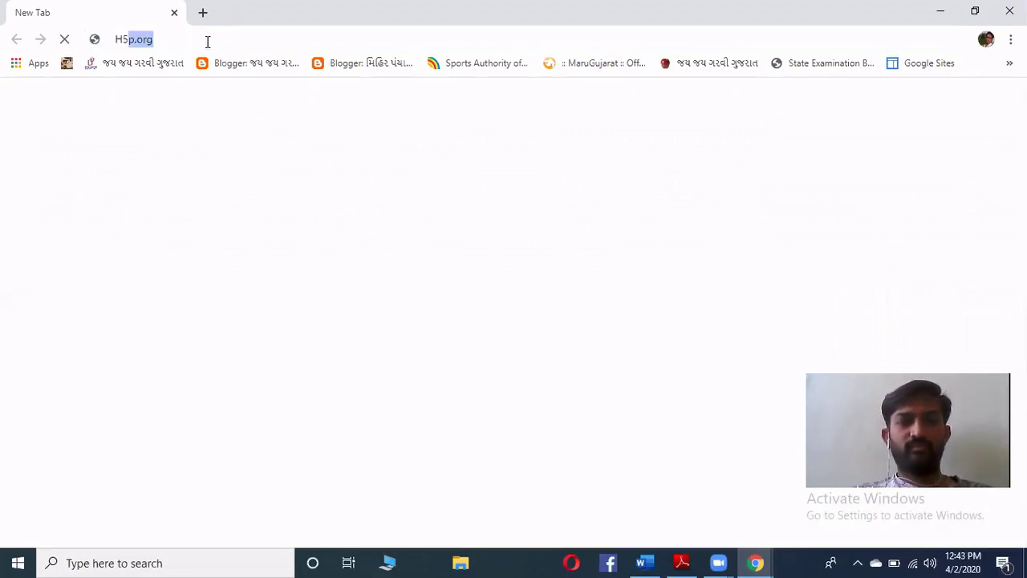
pyautogui.write('P.ORG')
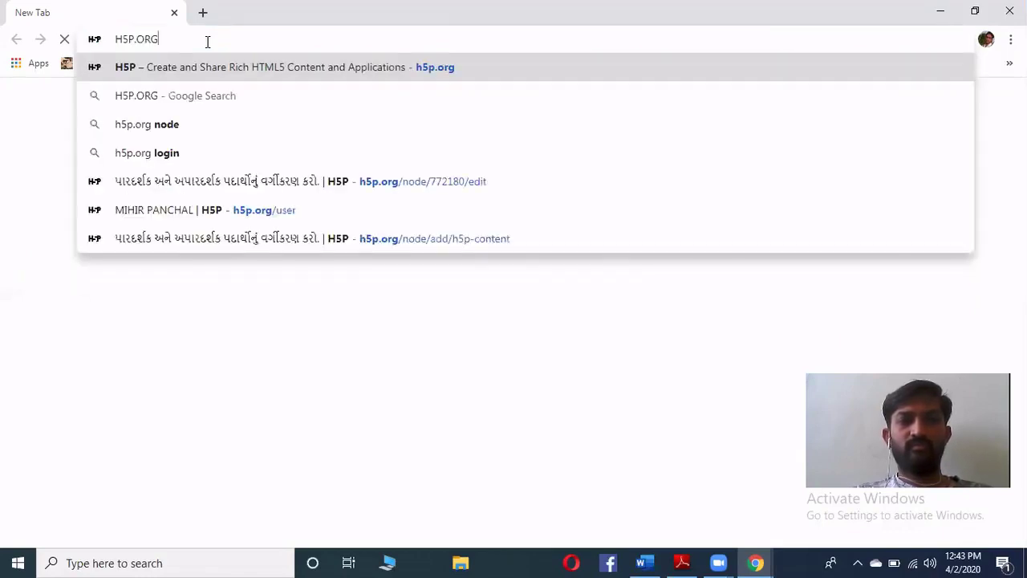
pyautogui.press('Return')
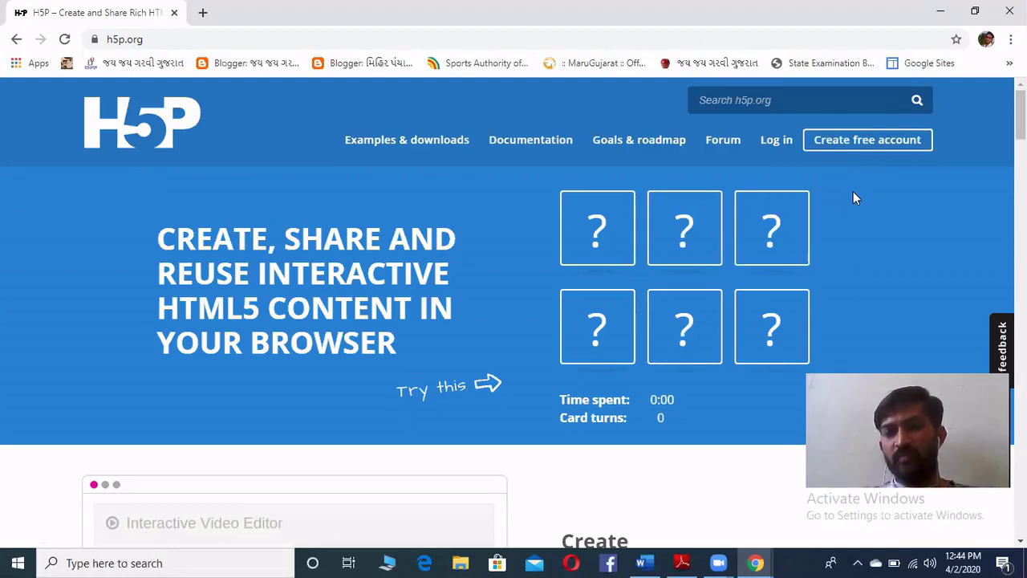
pyautogui.click(776, 140)
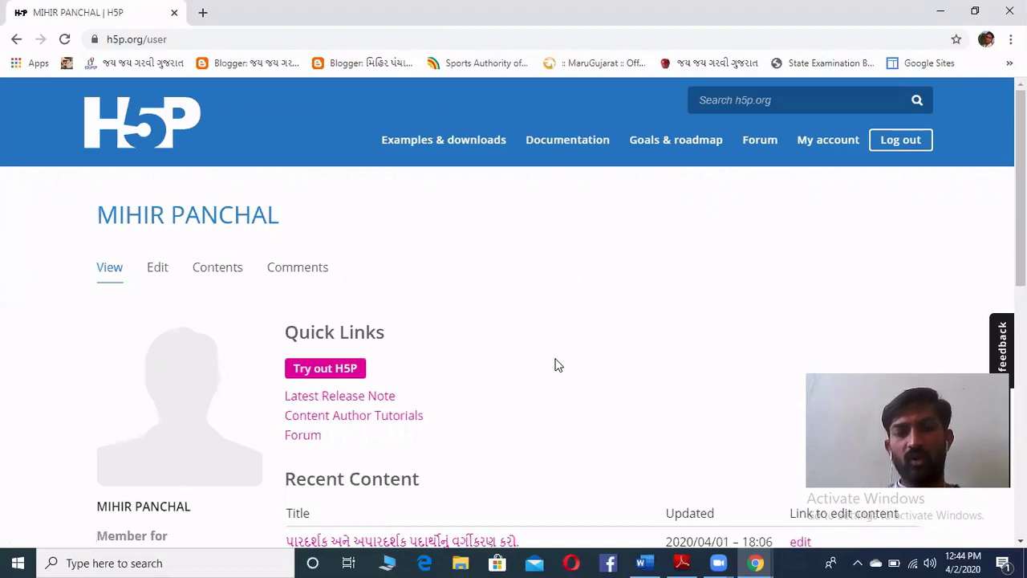
# Start creating new interactive content with Try out H5P and choose the Quiz (Question Set) content type
pyautogui.scroll(-3, 558, 365)
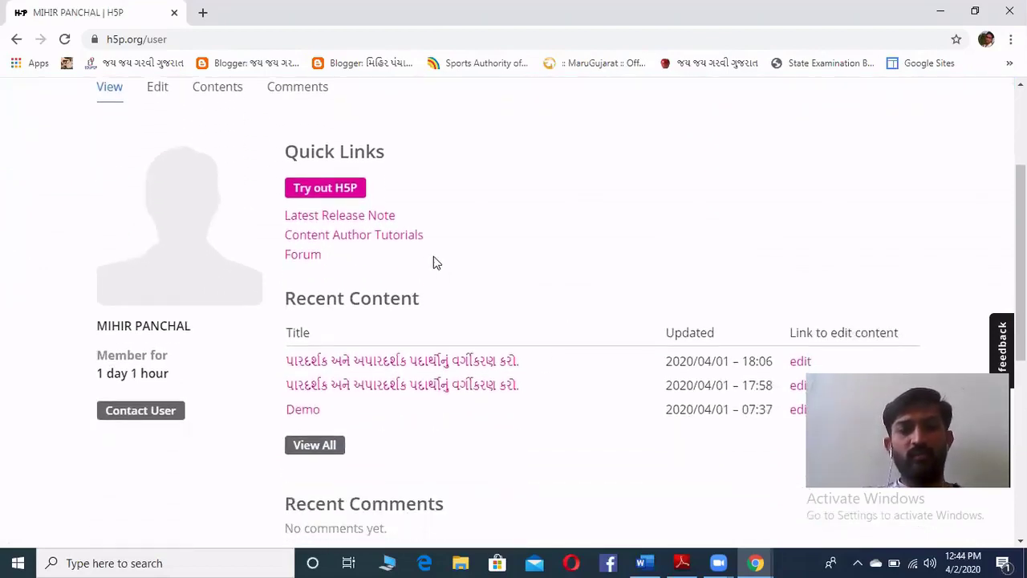
pyautogui.click(335, 193)
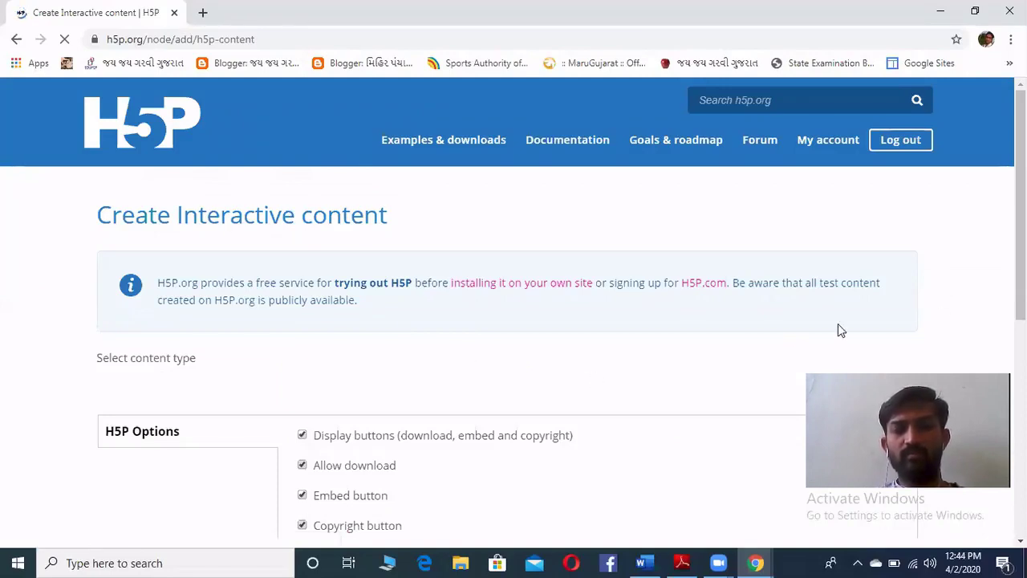
pyautogui.scroll(-1, 955, 296)
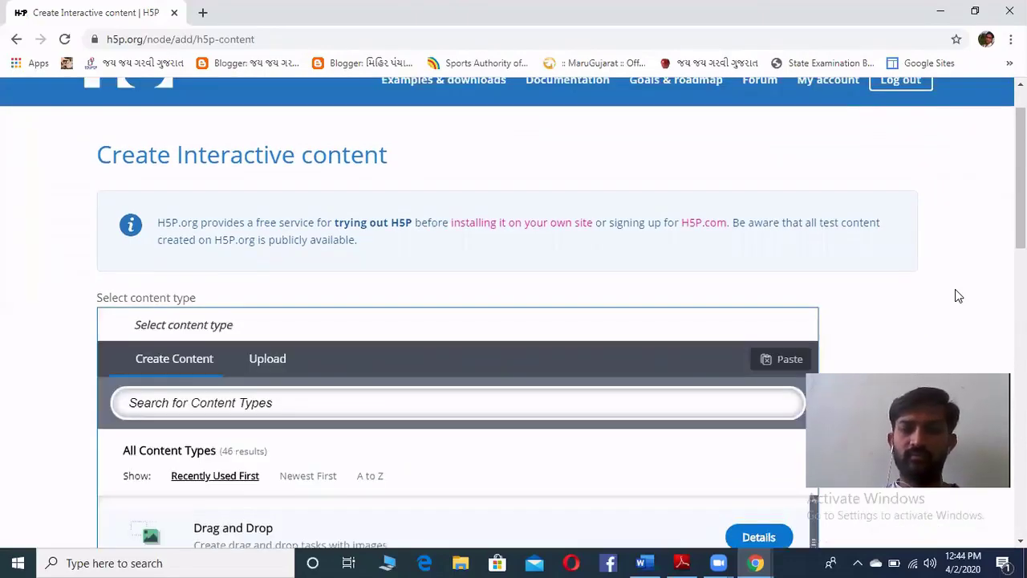
pyautogui.scroll(-4, 955, 296)
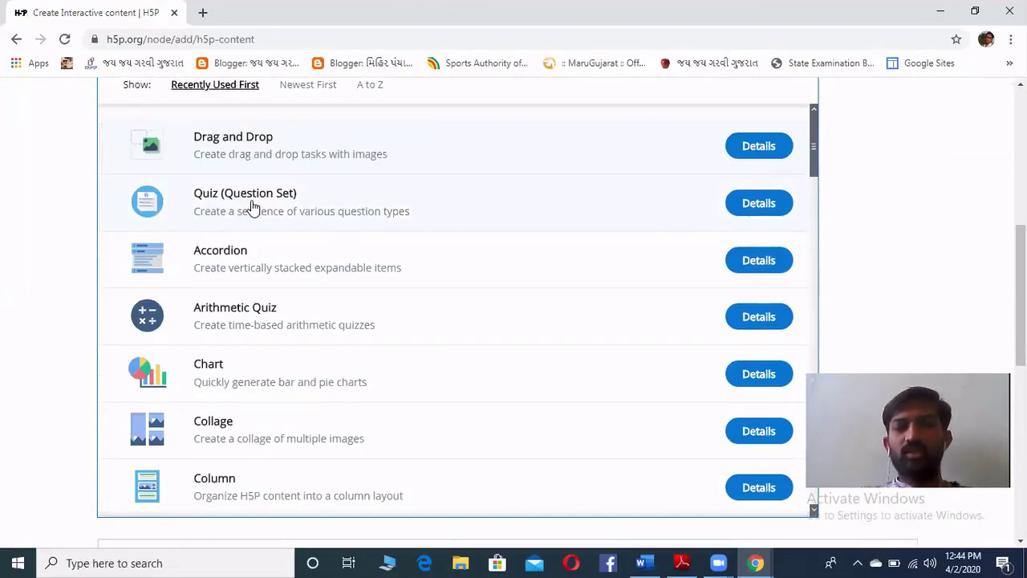
pyautogui.click(282, 203)
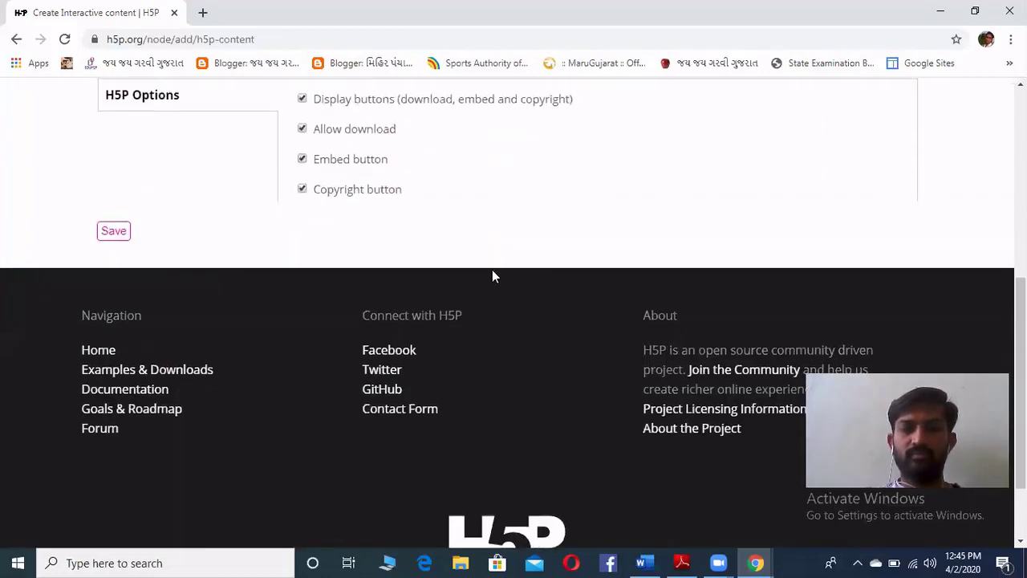
# Enter GK as the title of the question set
pyautogui.scroll(5, 492, 275)
pyautogui.scroll(-3, 492, 273)
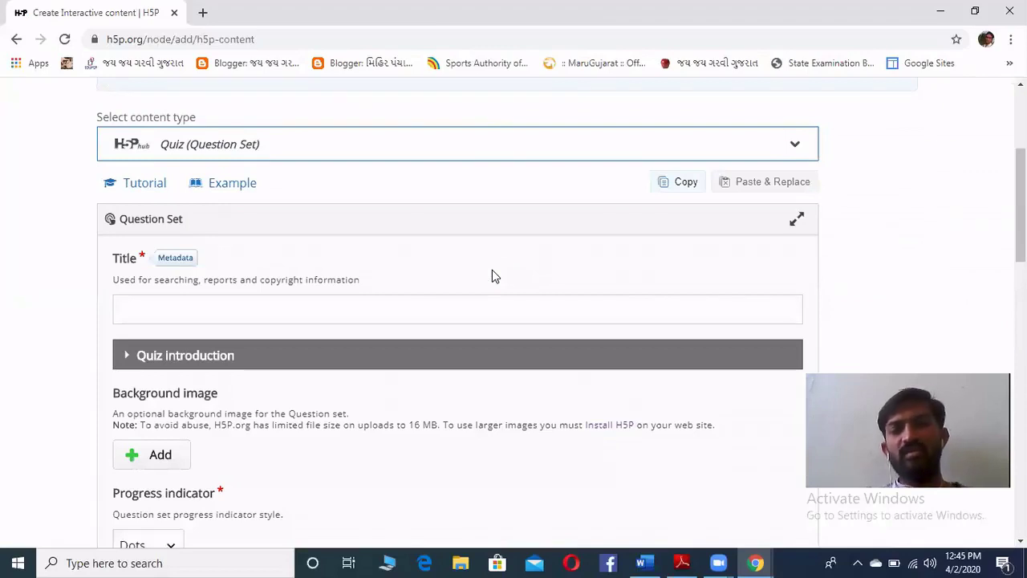
pyautogui.click(308, 308)
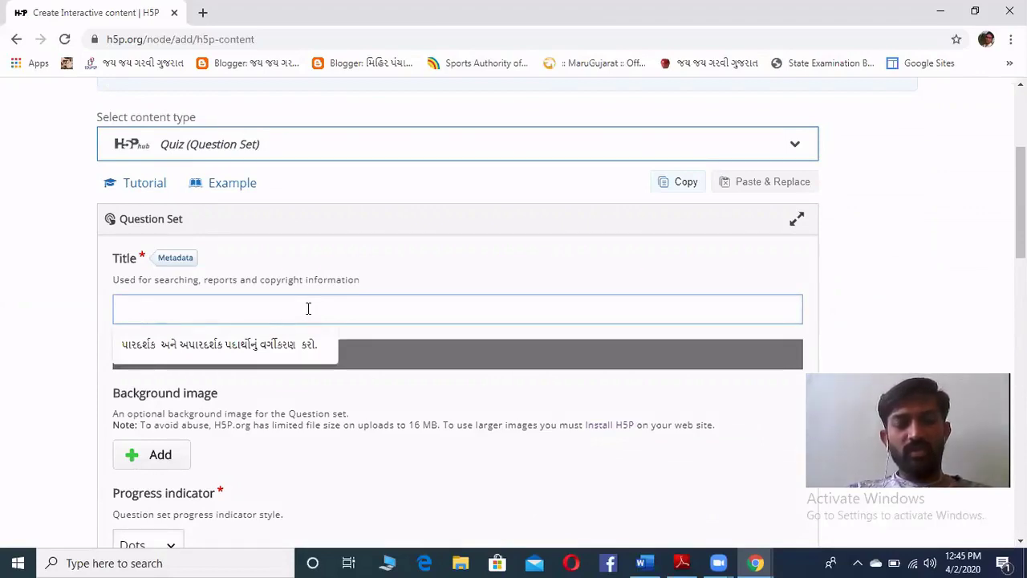
pyautogui.write('GK')
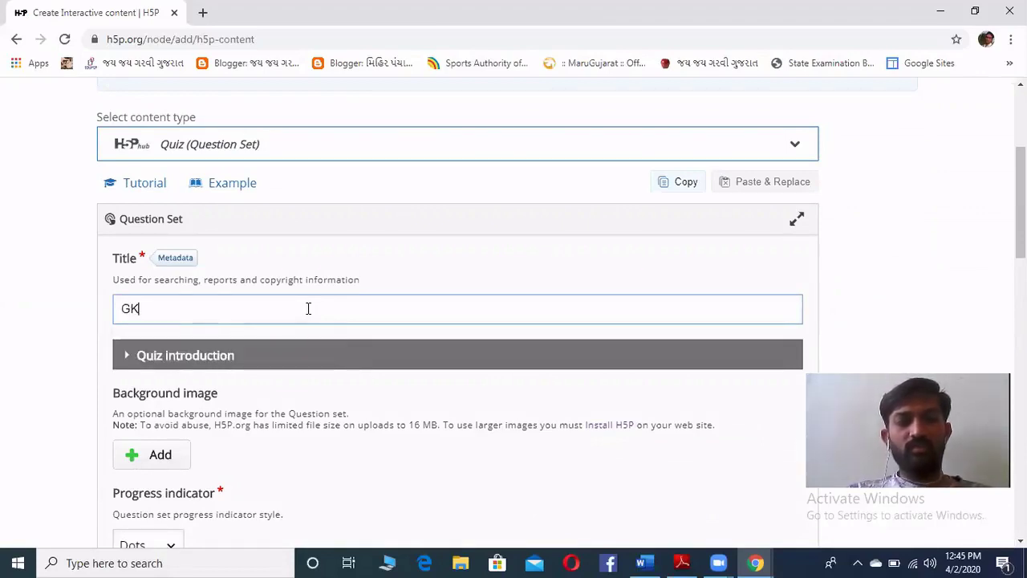
pyautogui.click(60, 340)
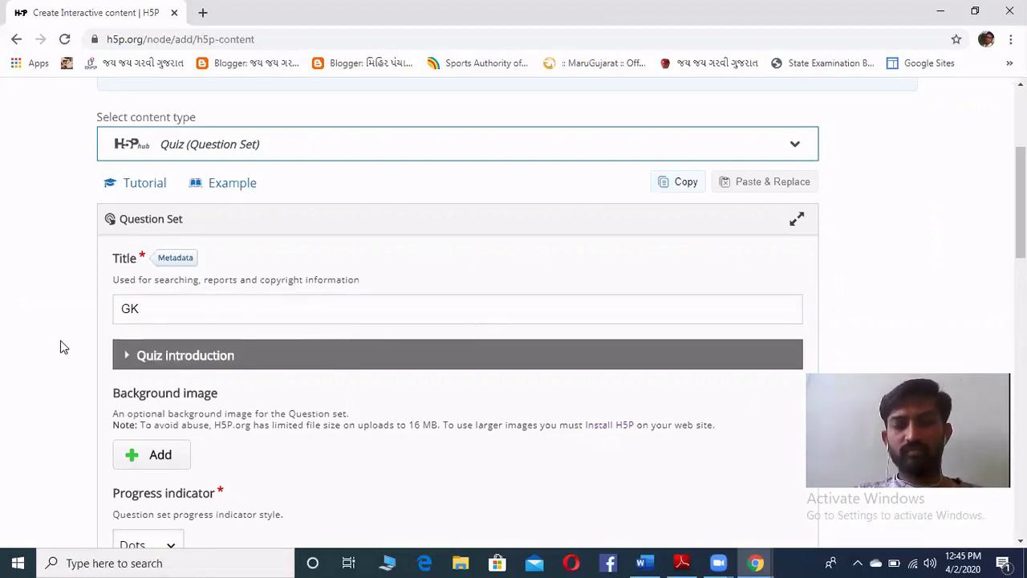
# Add the solid-green-background picture from the Desktop as the question set's background image
pyautogui.scroll(-2, 60, 340)
pyautogui.scroll(-2, 60, 340)
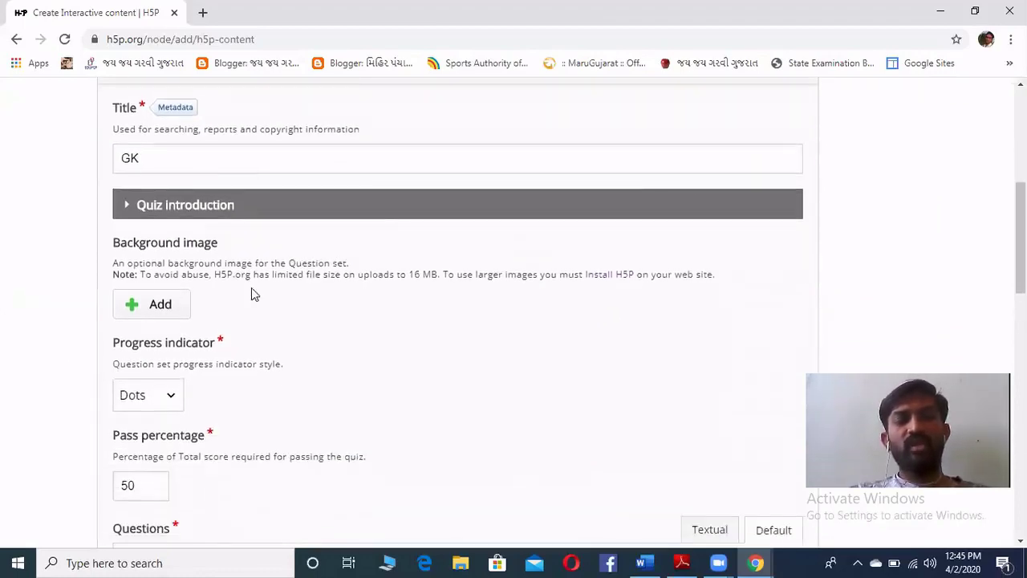
pyautogui.click(161, 305)
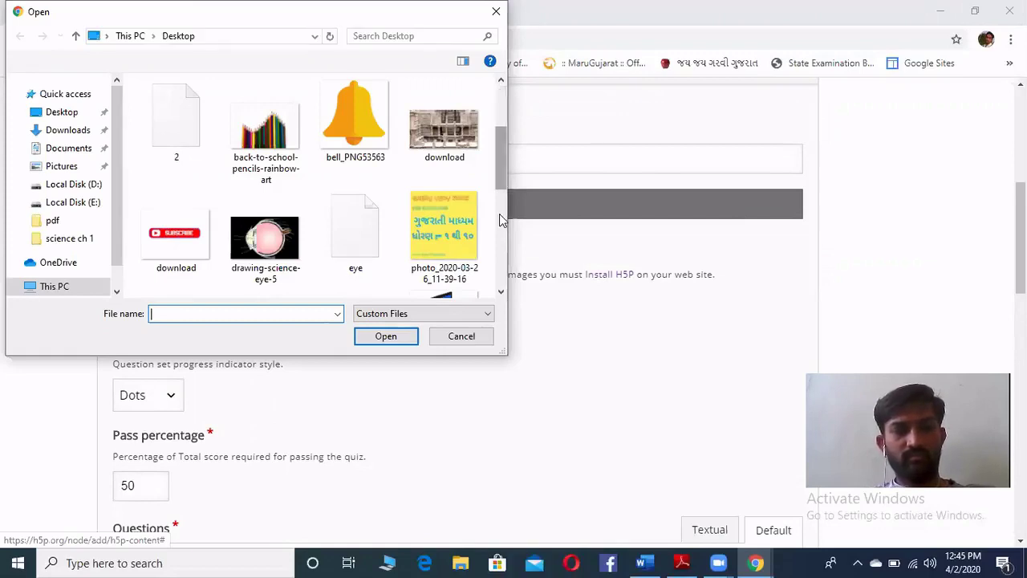
pyautogui.scroll(-2, 499, 218)
pyautogui.scroll(-1, 501, 200)
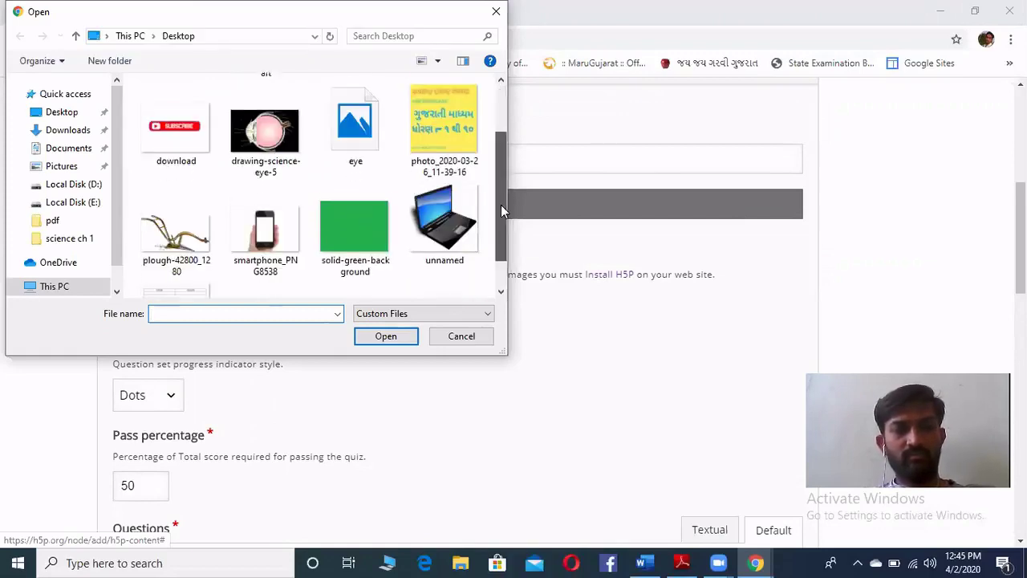
pyautogui.scroll(-1, 496, 225)
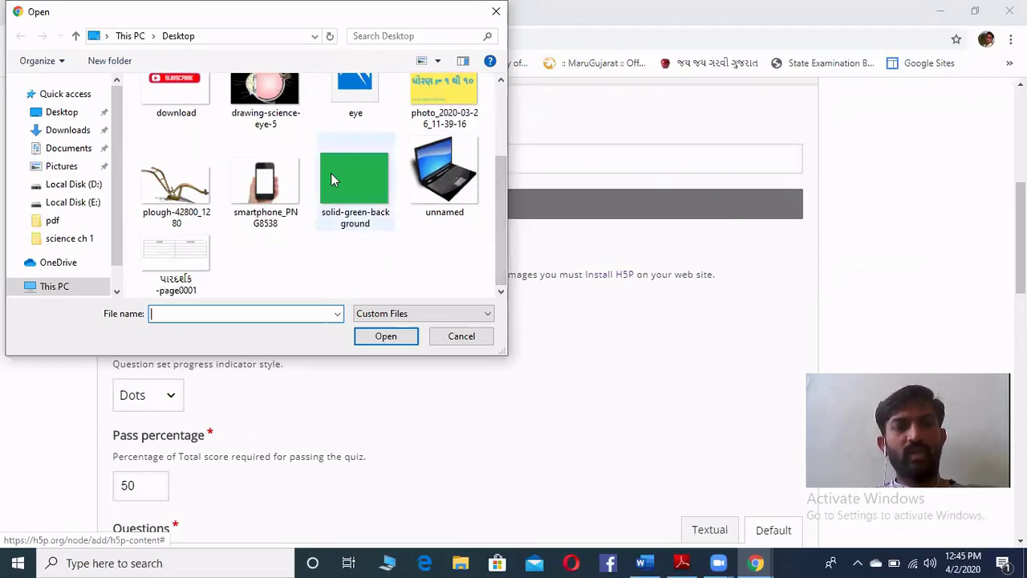
pyautogui.click(357, 217)
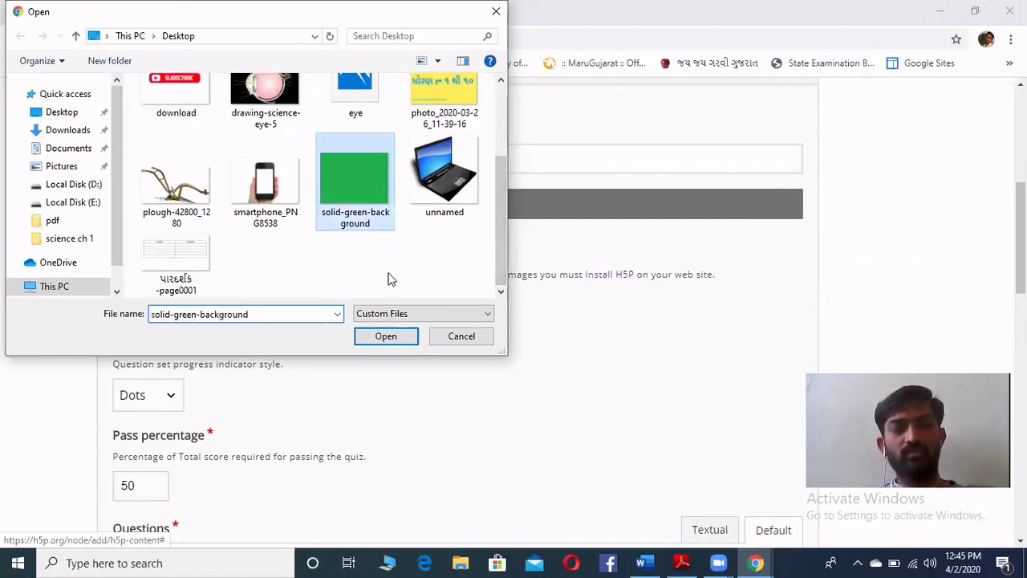
pyautogui.click(390, 337)
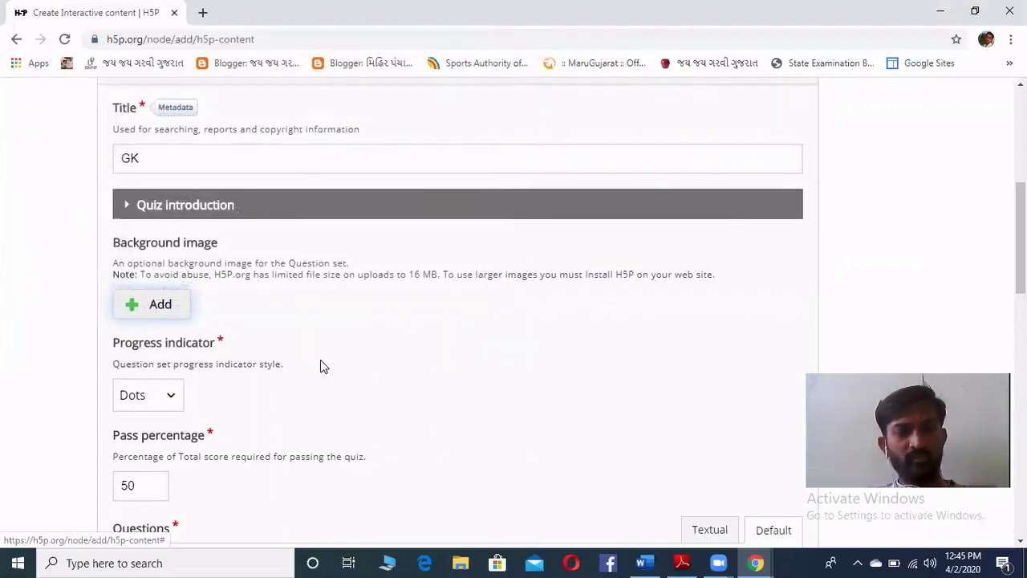
# Set the question set's progress indicator style to Textual
pyautogui.scroll(-1, 323, 366)
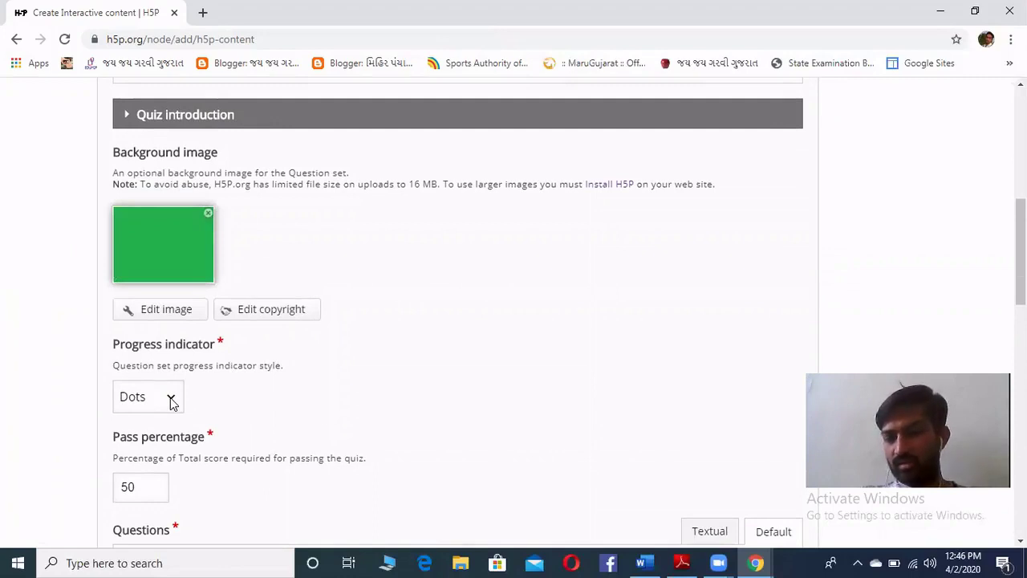
pyautogui.click(171, 403)
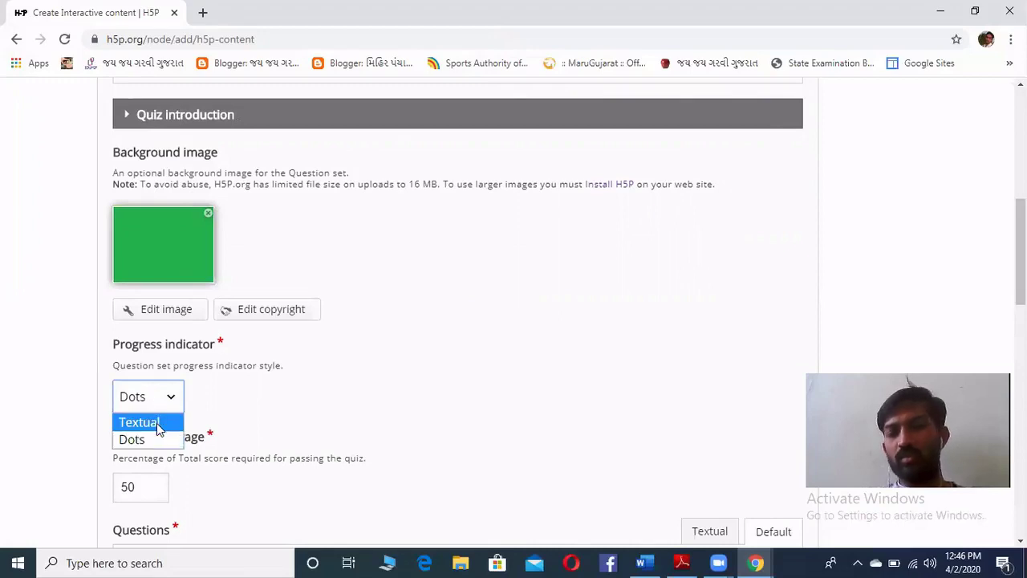
pyautogui.click(156, 423)
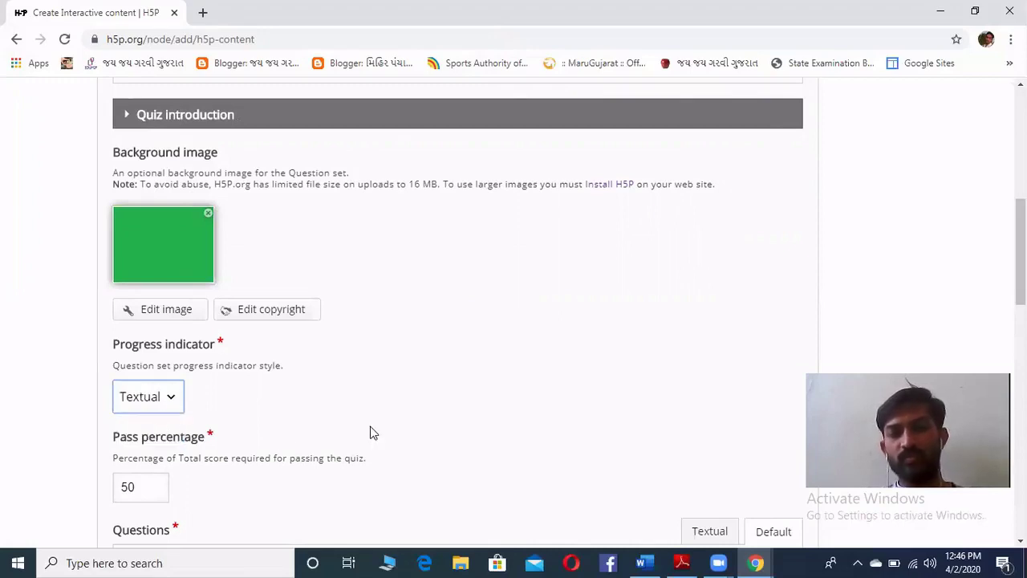
# Set the first question's type to Multiple Choice
pyautogui.scroll(-3, 411, 407)
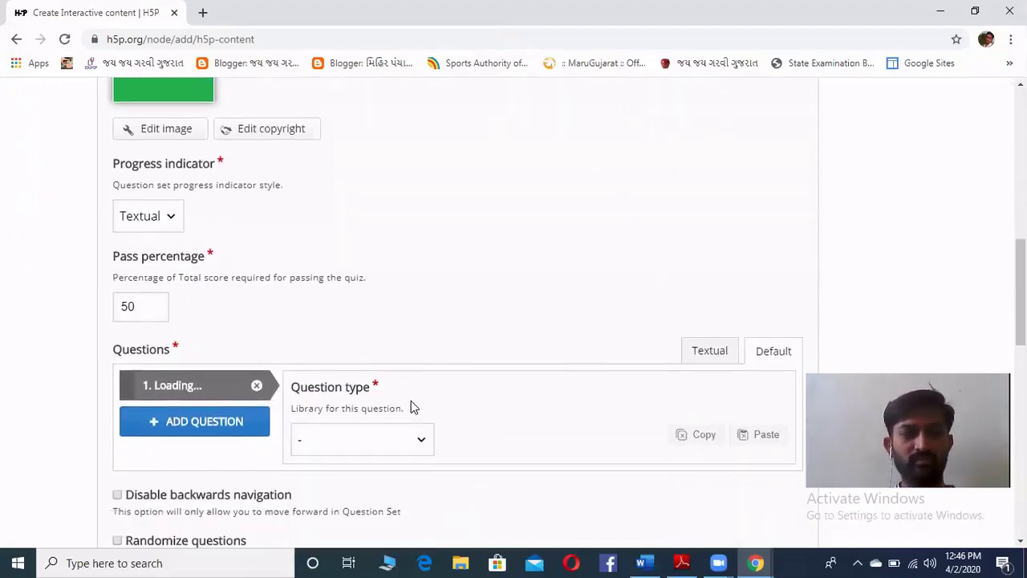
pyautogui.scroll(-1, 412, 405)
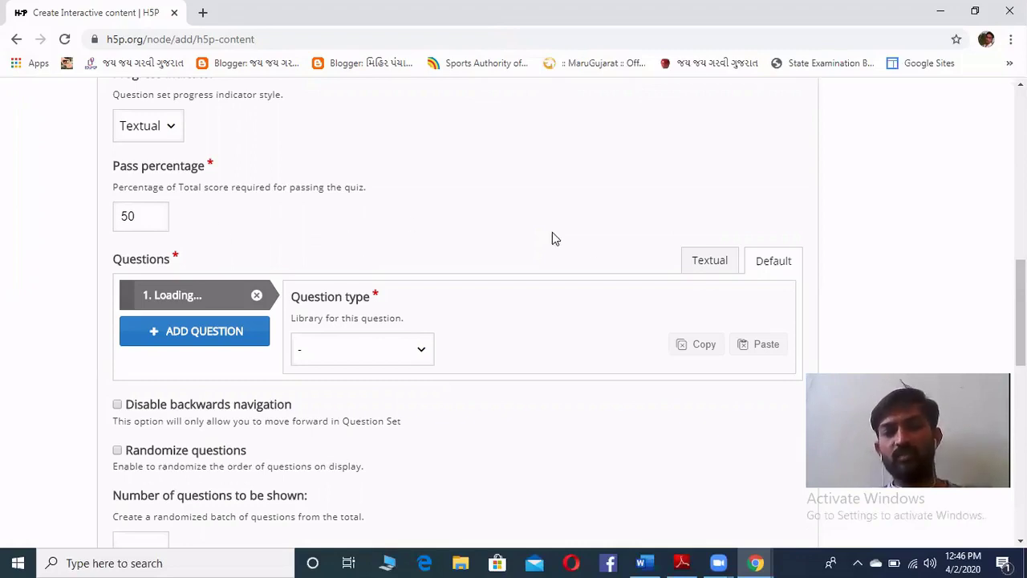
pyautogui.click(421, 354)
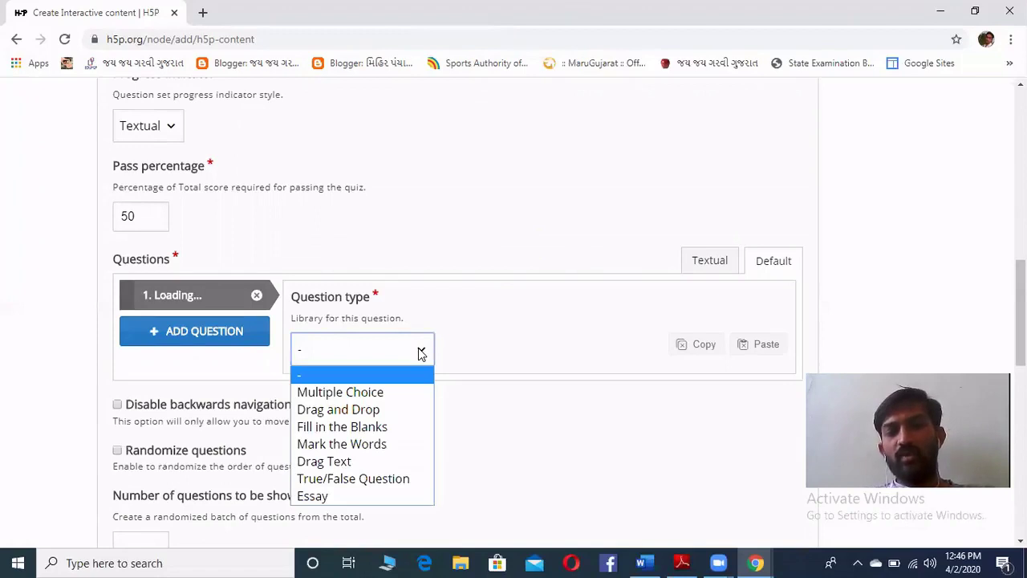
pyautogui.click(365, 395)
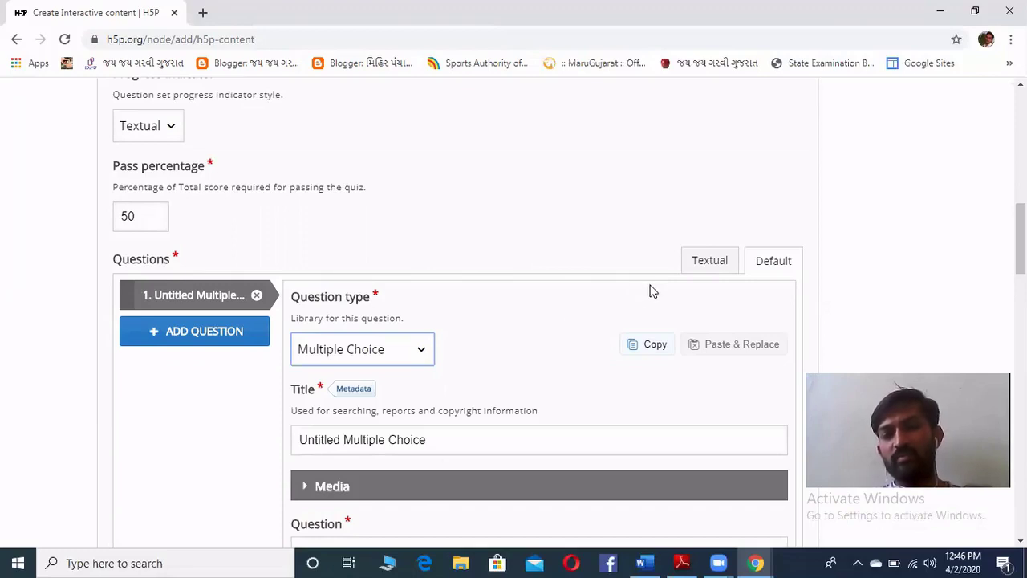
# Switch the Questions editor to Textual mode, accepting that rich text formatting is removed
pyautogui.click(709, 261)
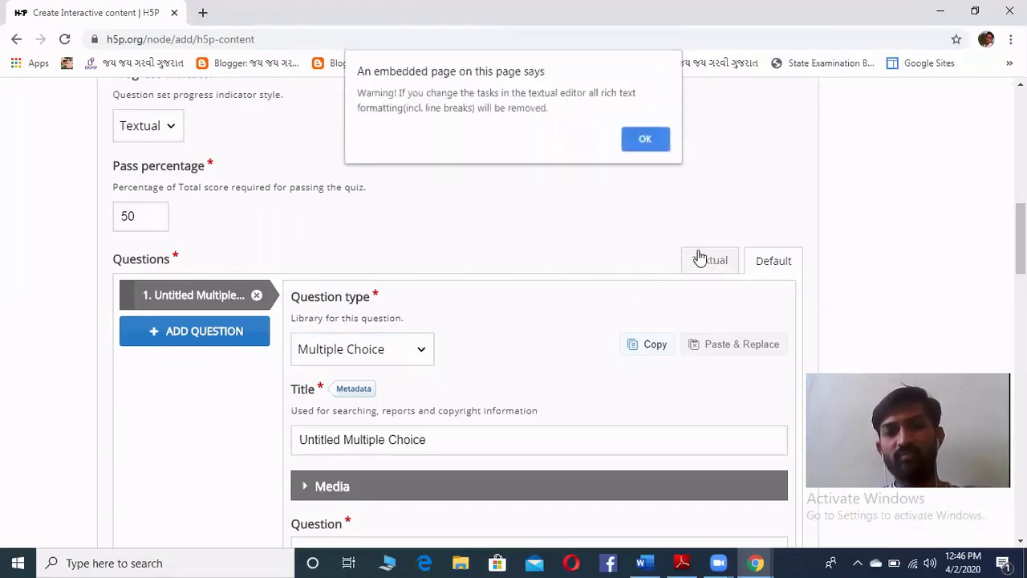
pyautogui.click(647, 144)
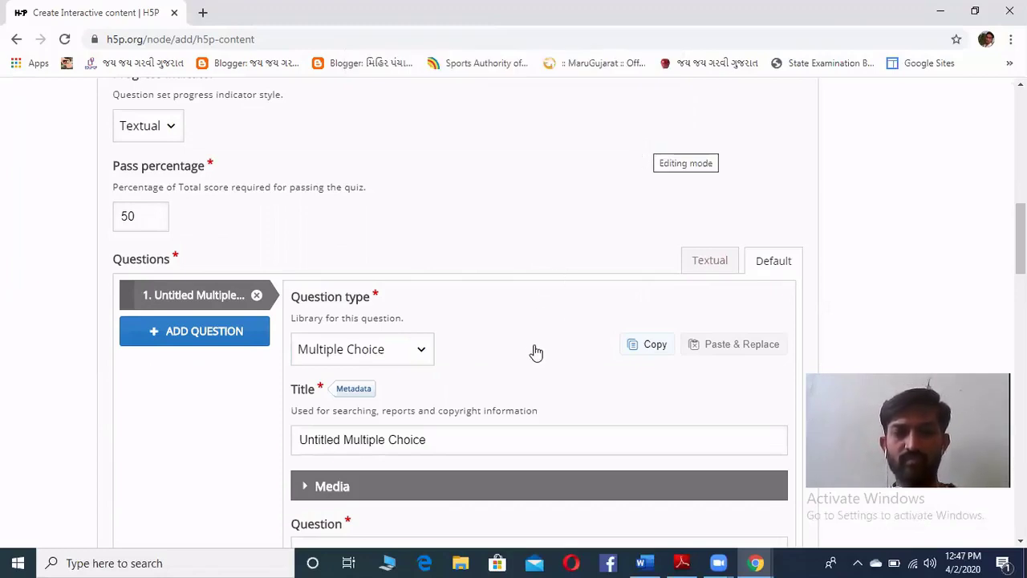
pyautogui.click(684, 263)
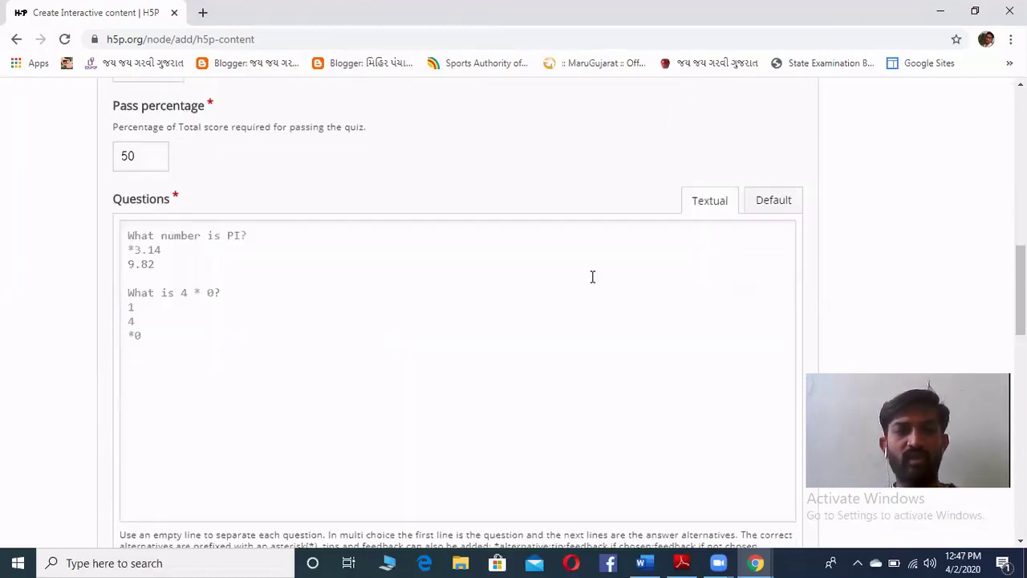
pyautogui.scroll(-1, 389, 353)
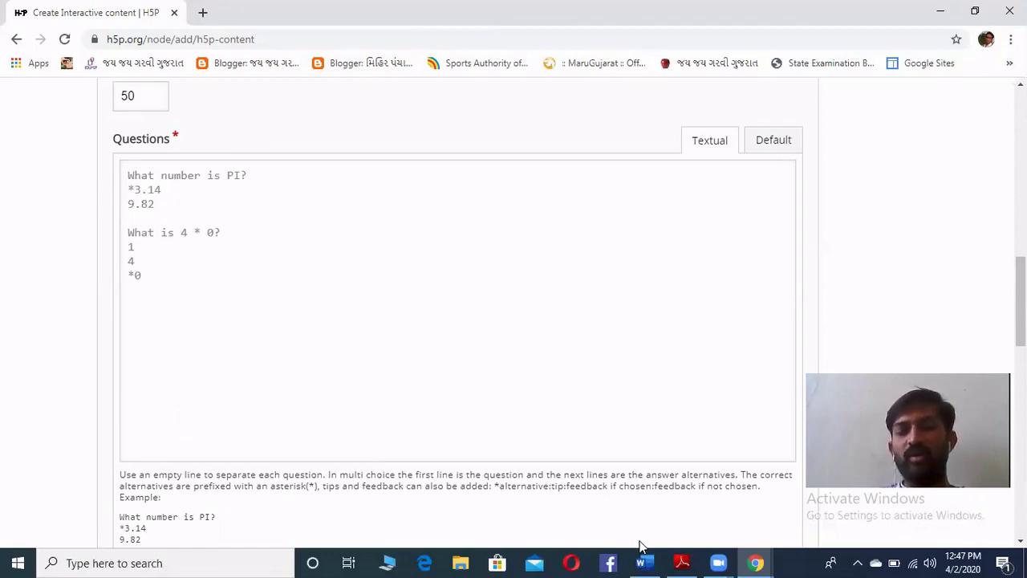
# Switch to the gk document in Word, restore its window to a smaller size, and review the first quiz questions and answers
pyautogui.click(651, 560)
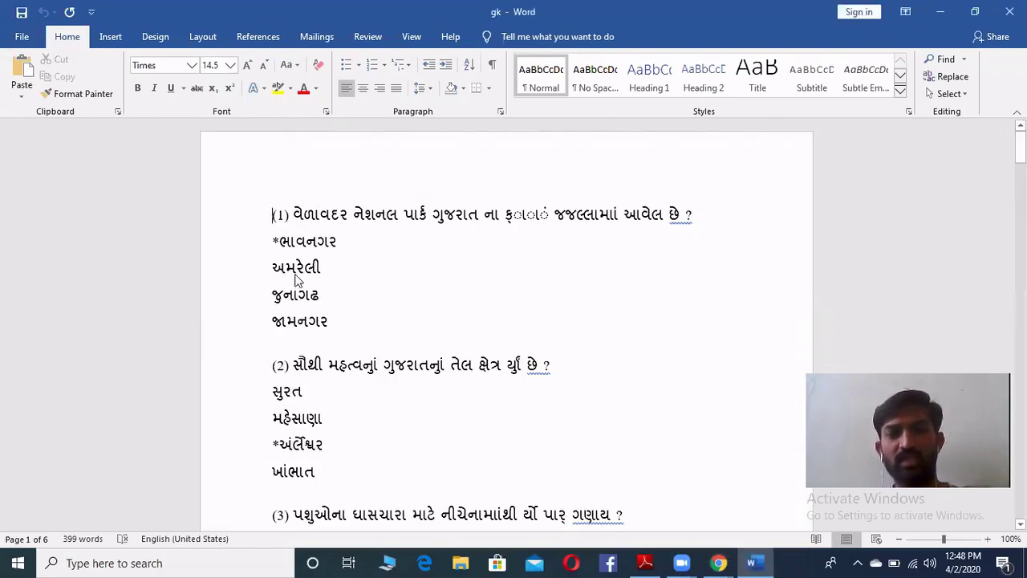
pyautogui.press('super+Down')
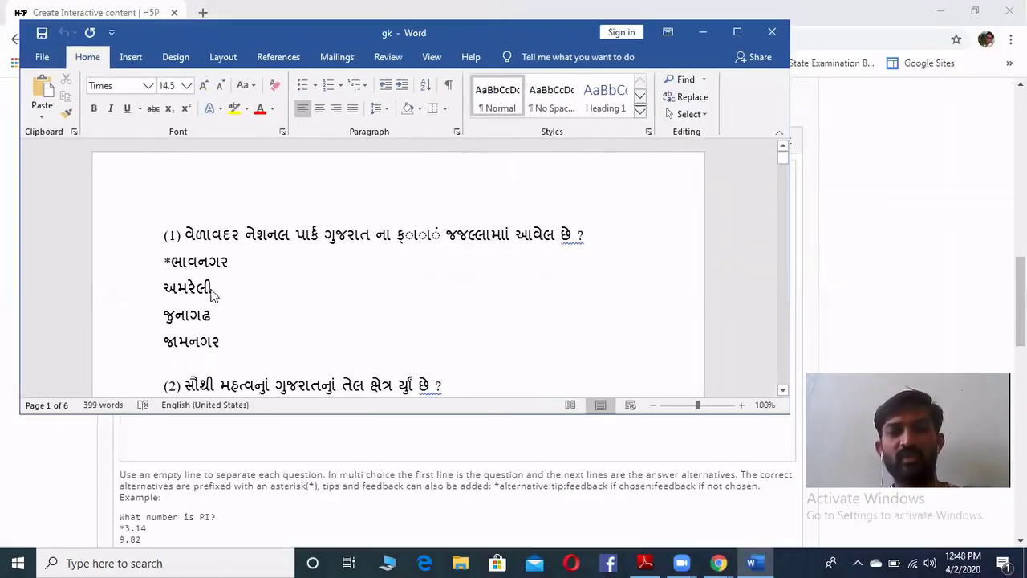
pyautogui.click(460, 311)
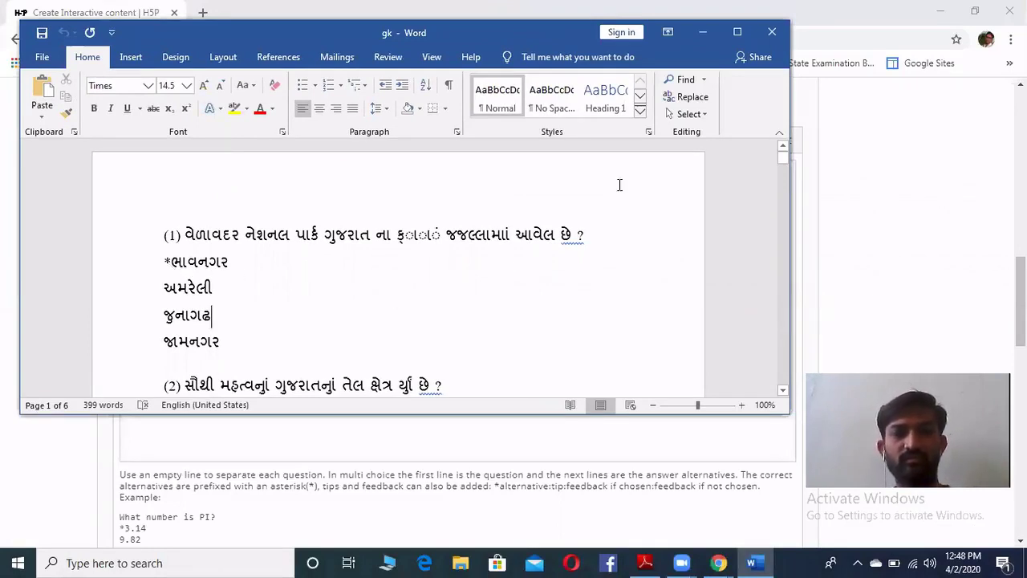
pyautogui.press('Down')
pyautogui.press('Down')
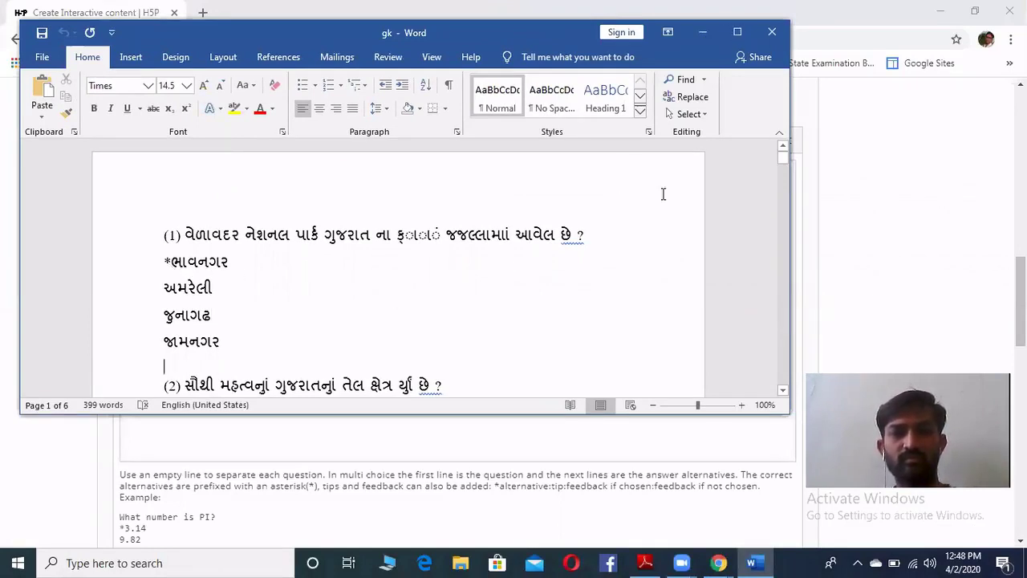
pyautogui.press('Down')
pyautogui.press('Down')
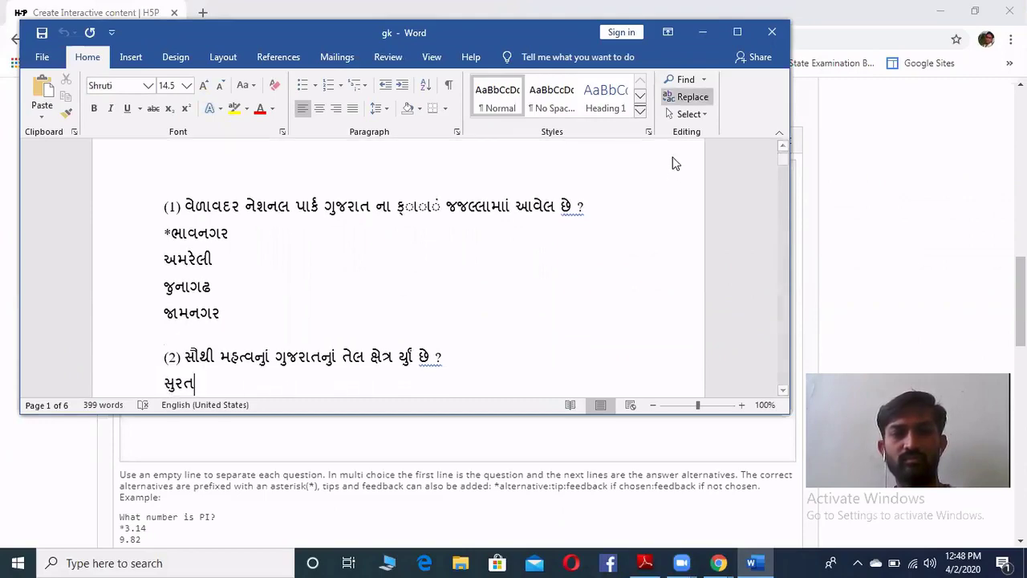
# Maximize the gk document window and examine how questions 1 to 5, their answer alternatives and the asterisk-marked correct answers are laid out
pyautogui.click(732, 33)
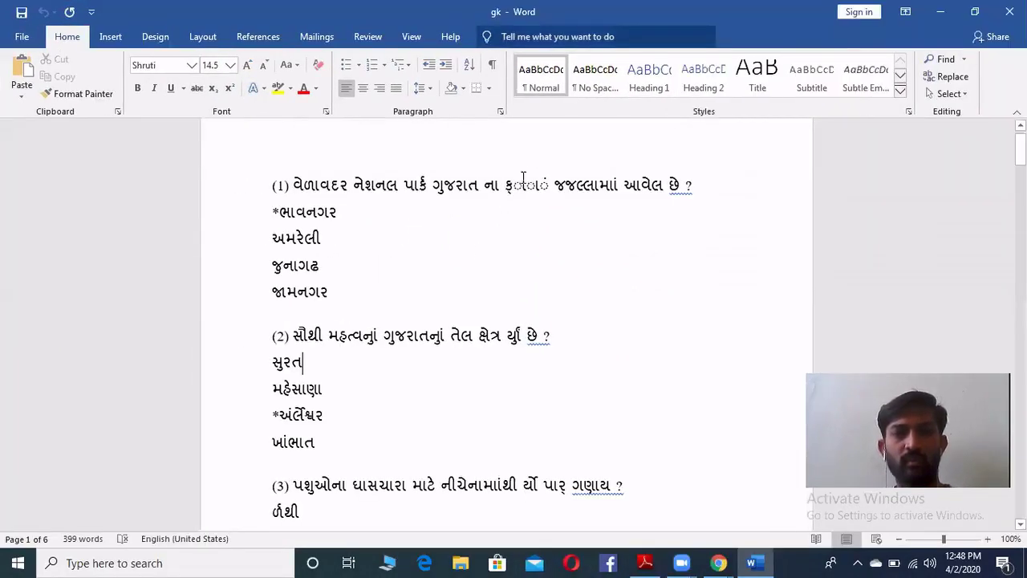
pyautogui.press('Down')
pyautogui.press('Down')
pyautogui.press('Down')
pyautogui.press('Down')
pyautogui.press('Down')
pyautogui.press('Down')
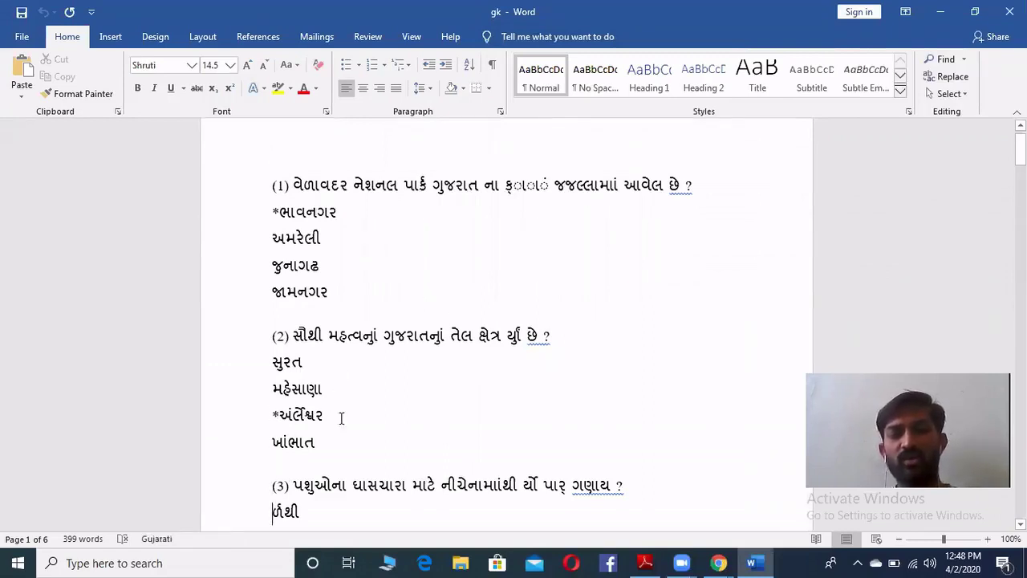
pyautogui.press('Down')
pyautogui.press('Down')
pyautogui.press('Down')
pyautogui.press('Down')
pyautogui.press('Down')
pyautogui.press('Down')
pyautogui.press('Down')
pyautogui.press('Down')
pyautogui.press('Down')
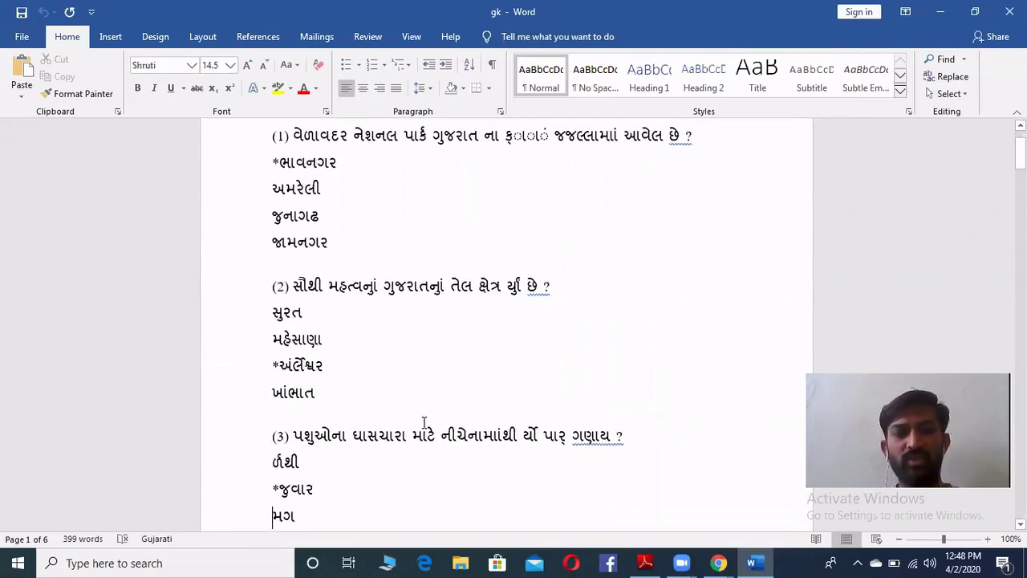
pyautogui.press('Down')
pyautogui.press('Down')
pyautogui.press('Up')
pyautogui.press('Up')
pyautogui.press('Up')
pyautogui.press('Up')
pyautogui.press('Up')
pyautogui.press('Up')
pyautogui.press('Up')
pyautogui.press('Up')
pyautogui.press('Up')
pyautogui.press('Up')
pyautogui.press('Up')
pyautogui.press('Up')
pyautogui.press('Up')
pyautogui.press('Up')
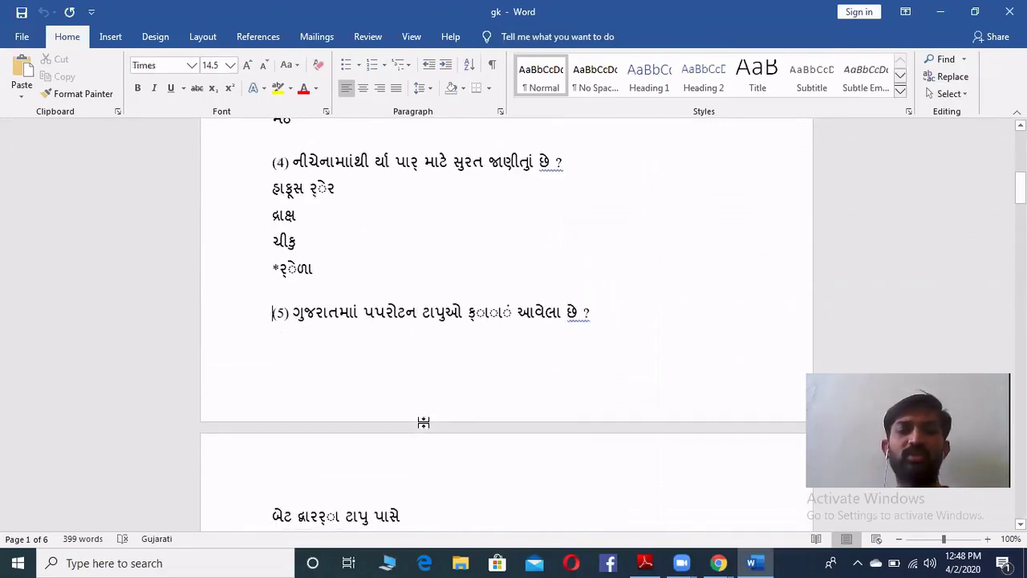
pyautogui.press('Up')
pyautogui.press('Up')
pyautogui.press('Up')
pyautogui.press('Up')
pyautogui.press('Up')
pyautogui.press('Up')
pyautogui.press('Up')
pyautogui.press('Up')
pyautogui.press('Up')
pyautogui.press('Up')
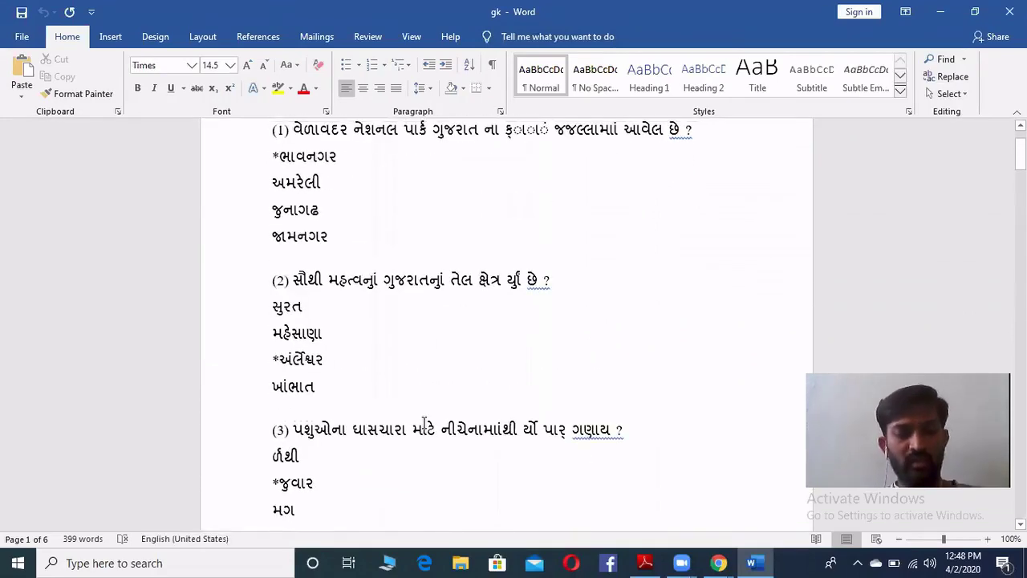
# Select all the quiz questions and answers in the gk document
pyautogui.hotkey('ctrl', 'a')
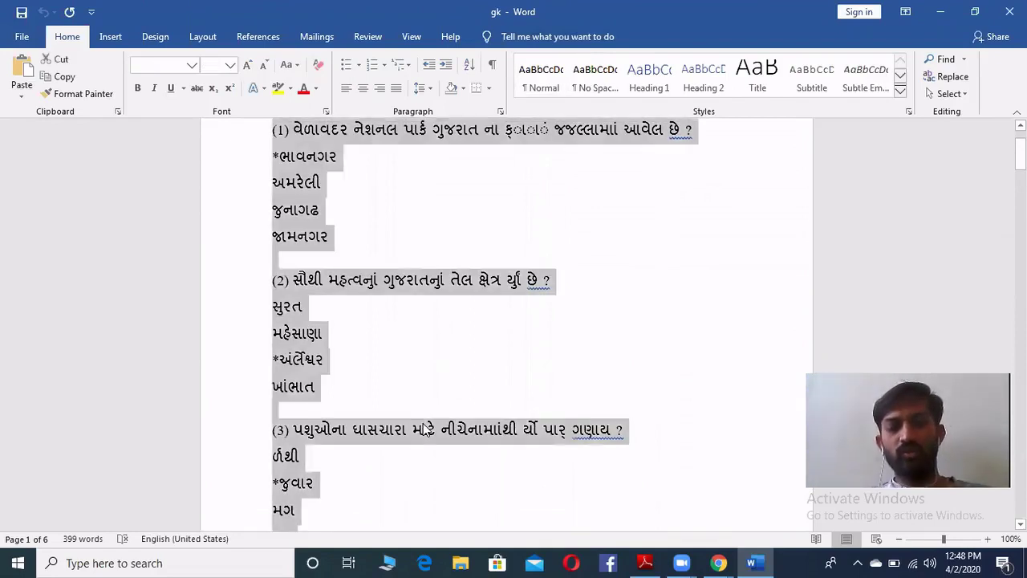